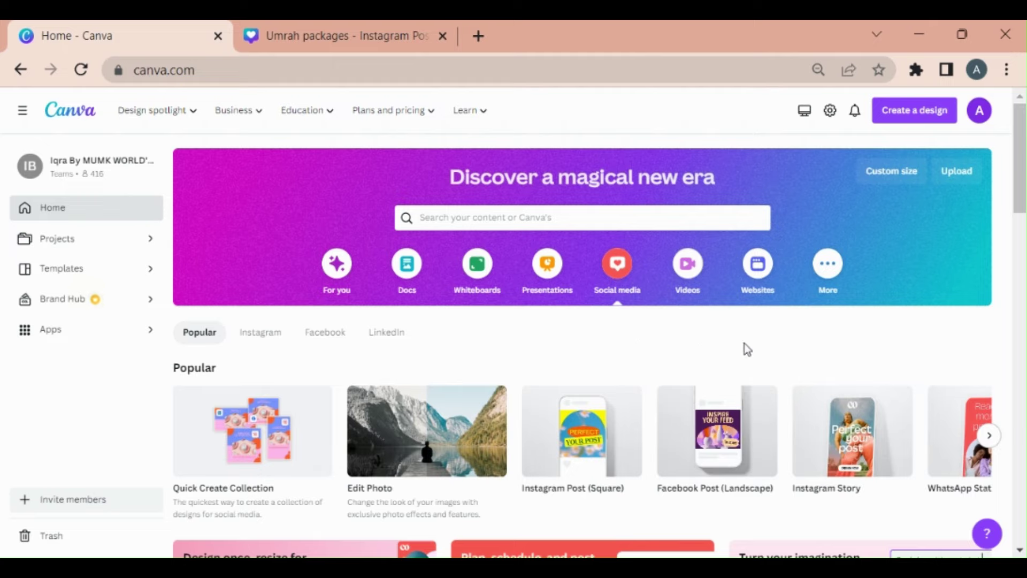
Start a new blank presentation and apply all 15 pages of the Blue Modern Technology Business Presentation template.
{"action": "left_click", "coordinate": [547, 270]}
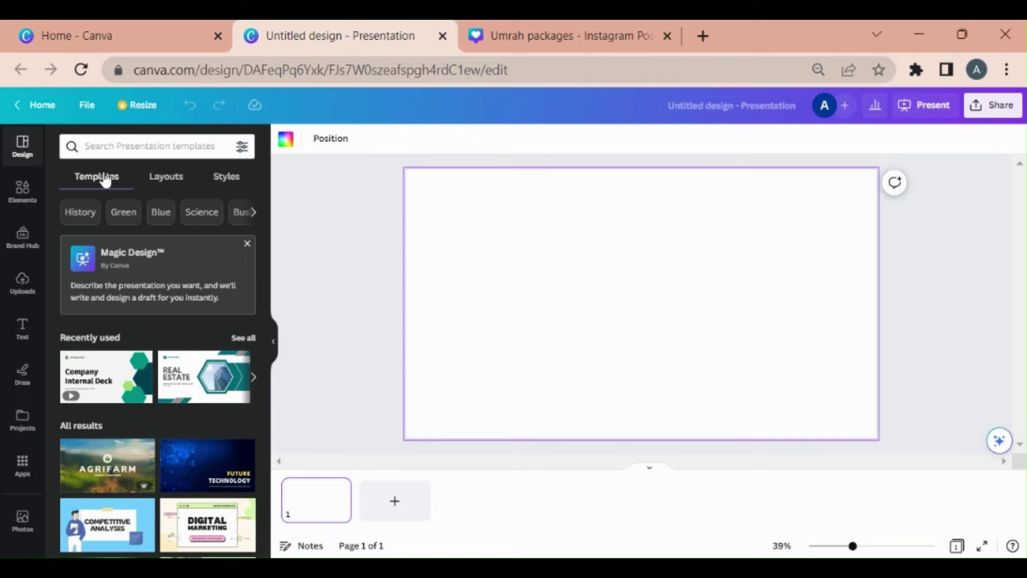
{"action": "scroll", "coordinate": [143, 338], "scroll_direction": "down", "scroll_amount": 4}
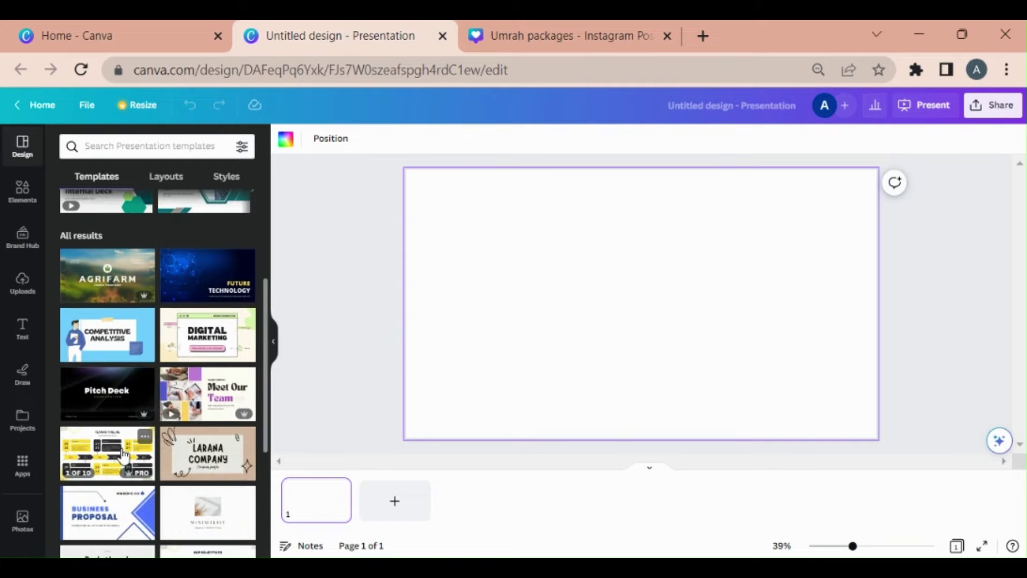
{"action": "scroll", "coordinate": [185, 364], "scroll_direction": "down", "scroll_amount": 2}
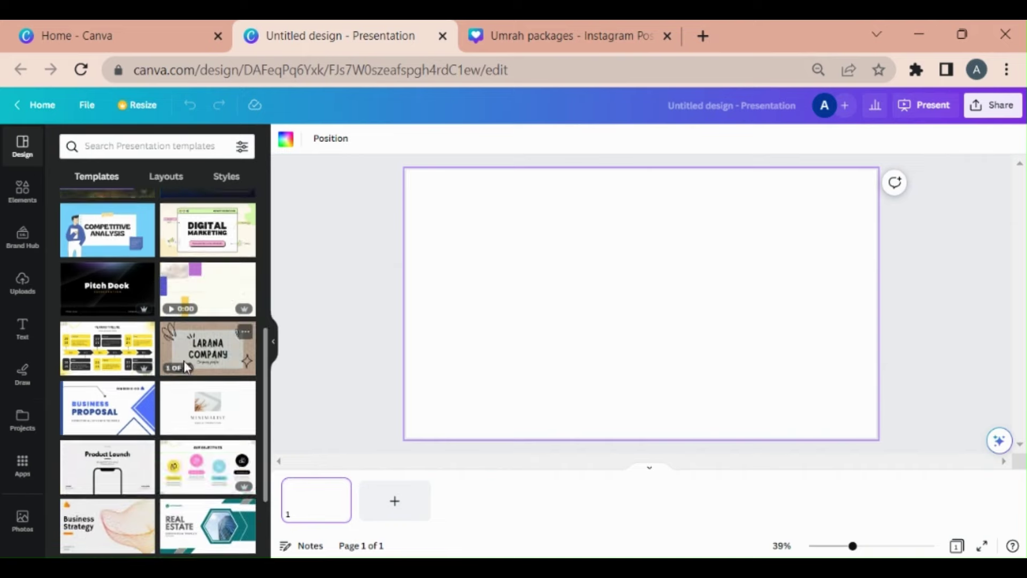
{"action": "scroll", "coordinate": [184, 367], "scroll_direction": "down", "scroll_amount": 2}
{"action": "left_click", "coordinate": [184, 367]}
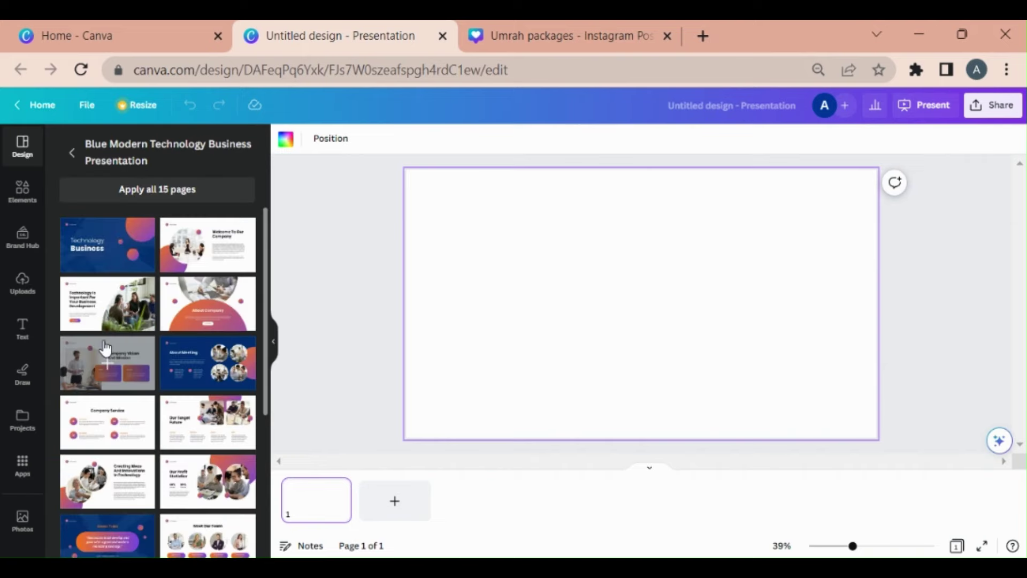
{"action": "left_click", "coordinate": [184, 192]}
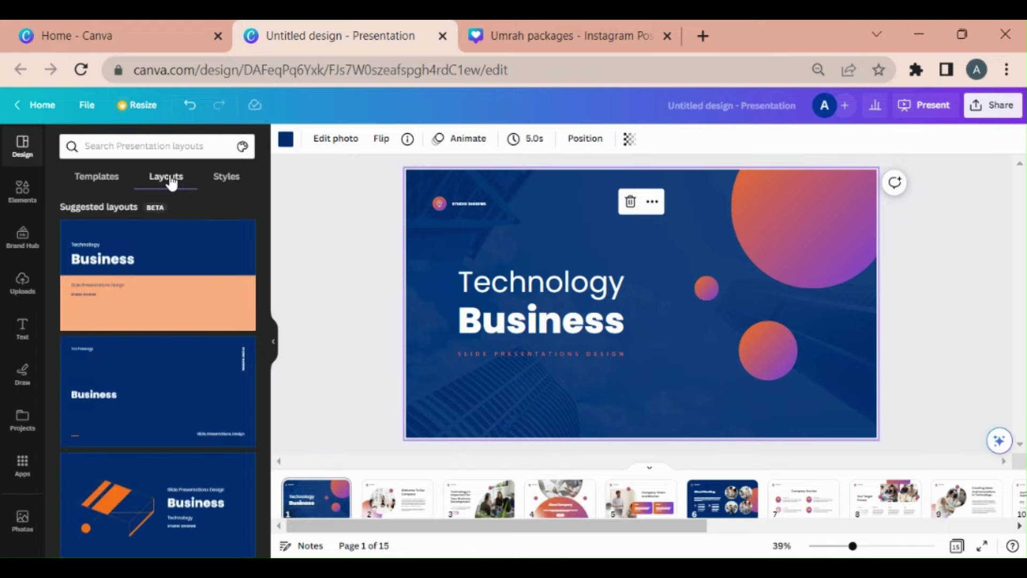
Try several suggested layouts on the first slide, ending with the landscape picture beside the Business title under a dark header band.
{"action": "left_click", "coordinate": [191, 251]}
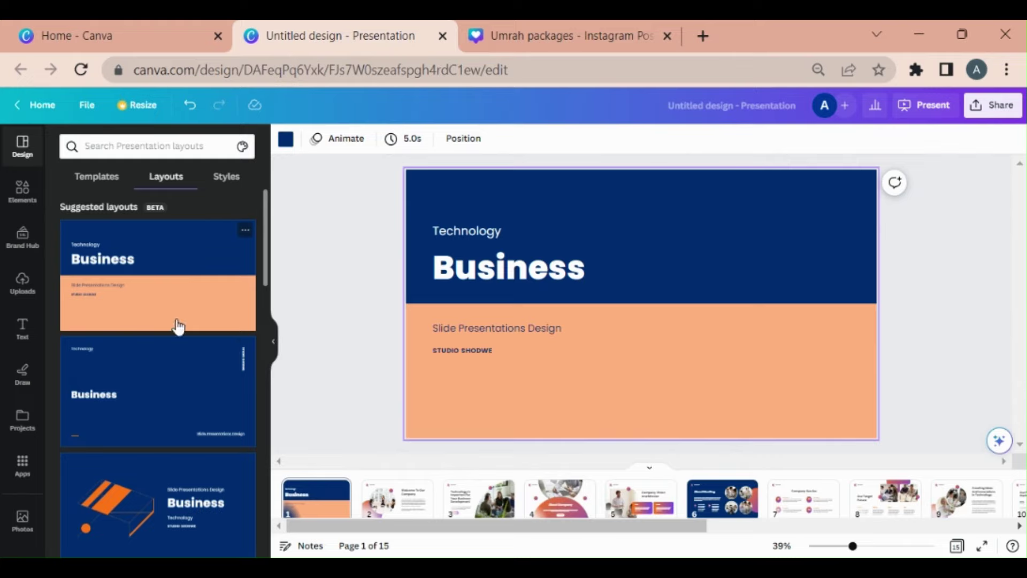
{"action": "left_click", "coordinate": [160, 399]}
{"action": "scroll", "coordinate": [160, 399], "scroll_direction": "down", "scroll_amount": 5}
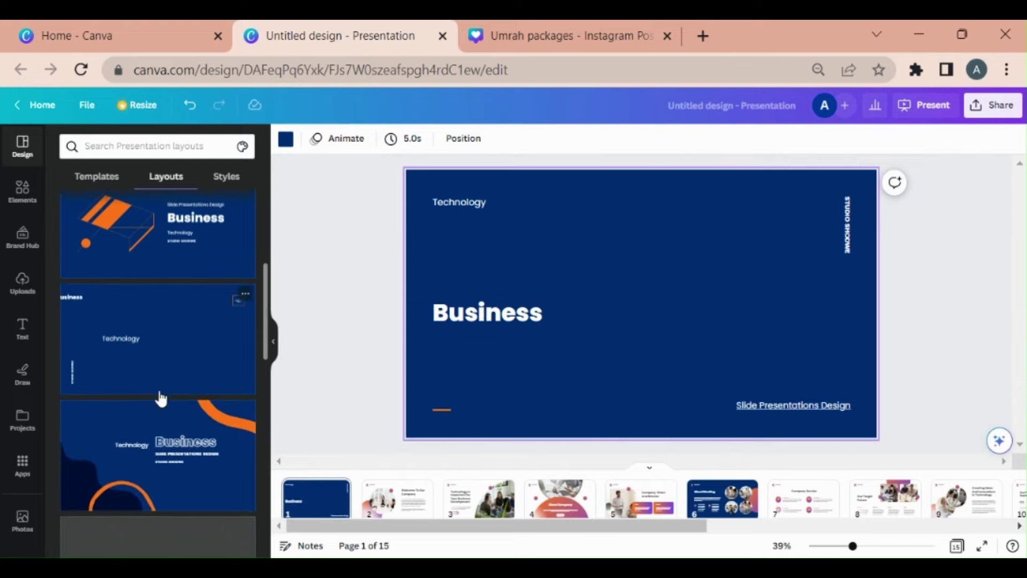
{"action": "left_click", "coordinate": [164, 451]}
{"action": "scroll", "coordinate": [161, 405], "scroll_direction": "down", "scroll_amount": 5}
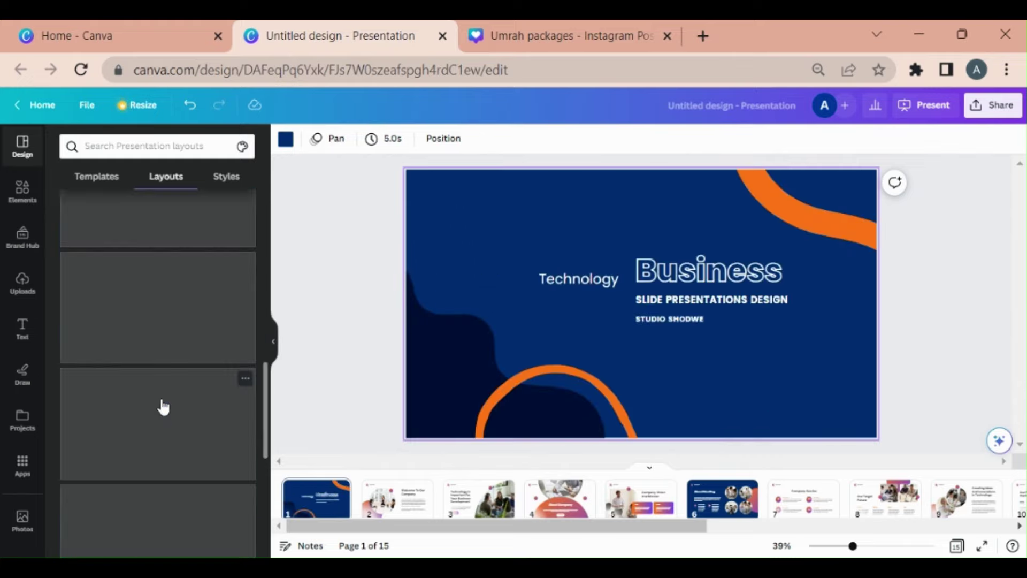
{"action": "left_click", "coordinate": [169, 332]}
{"action": "scroll", "coordinate": [176, 425], "scroll_direction": "down", "scroll_amount": 5}
{"action": "left_click", "coordinate": [176, 426]}
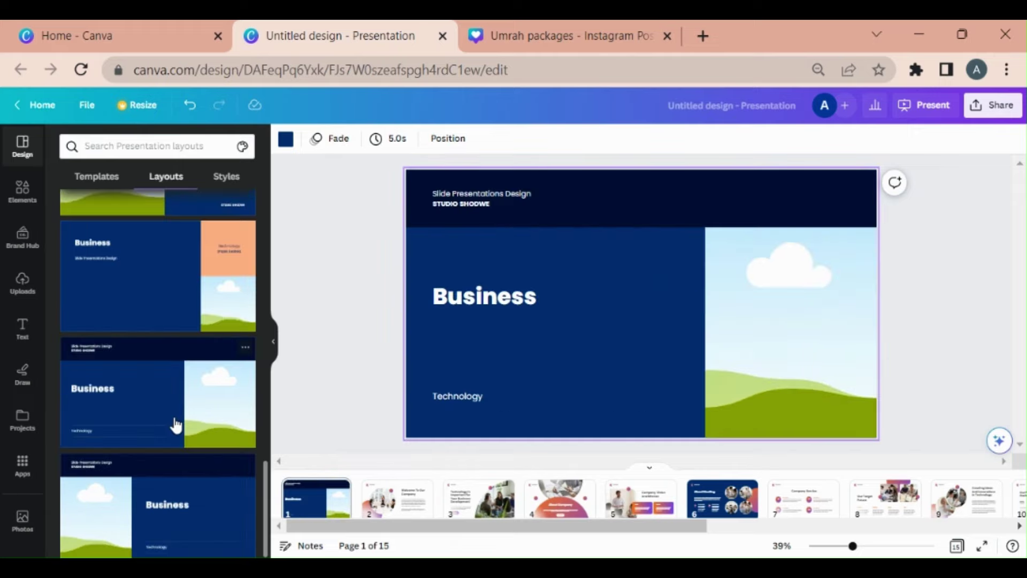
{"action": "scroll", "coordinate": [173, 394], "scroll_direction": "down", "scroll_amount": 1}
{"action": "left_click", "coordinate": [161, 509]}
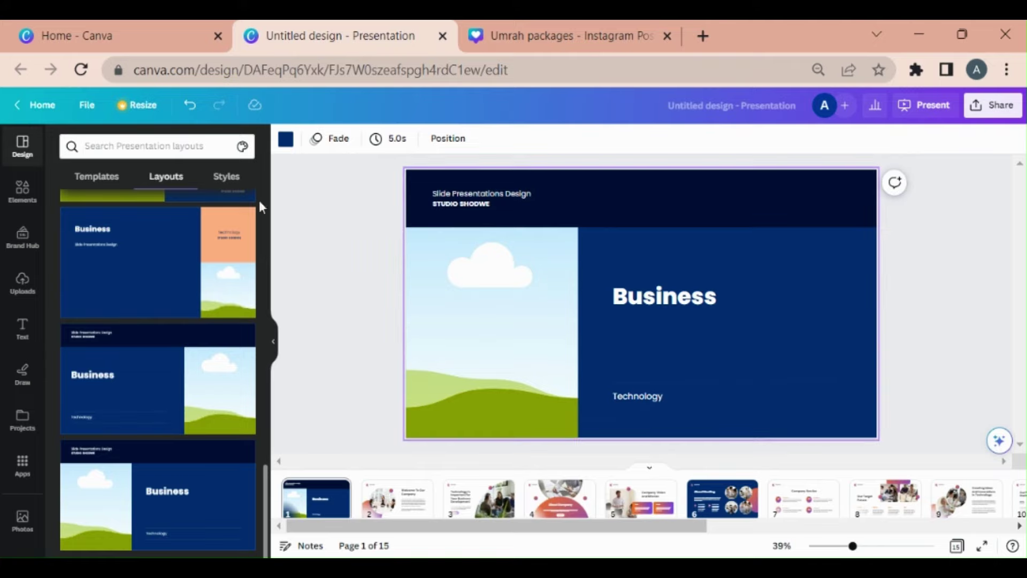
Try several color and font styles on the first slide, including Cardo, ending with the Suranna combination.
{"action": "left_click", "coordinate": [227, 177]}
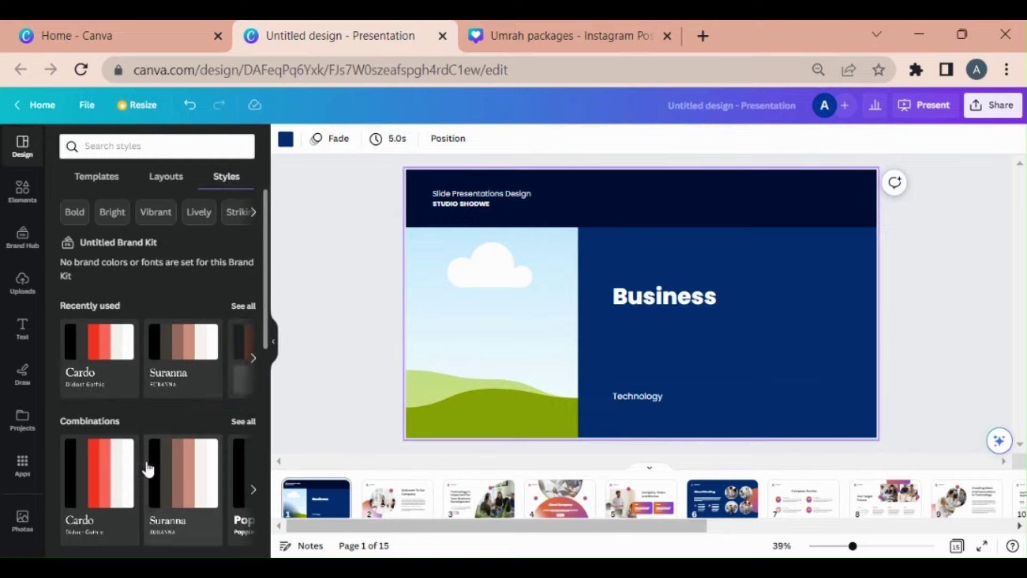
{"action": "left_click", "coordinate": [86, 470]}
{"action": "left_click", "coordinate": [86, 474]}
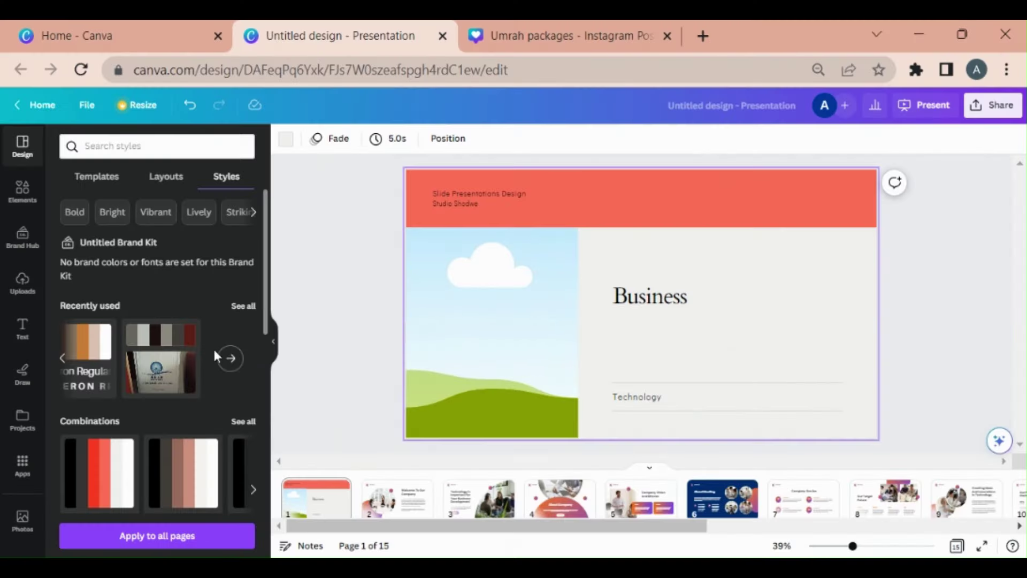
{"action": "left_click", "coordinate": [86, 348]}
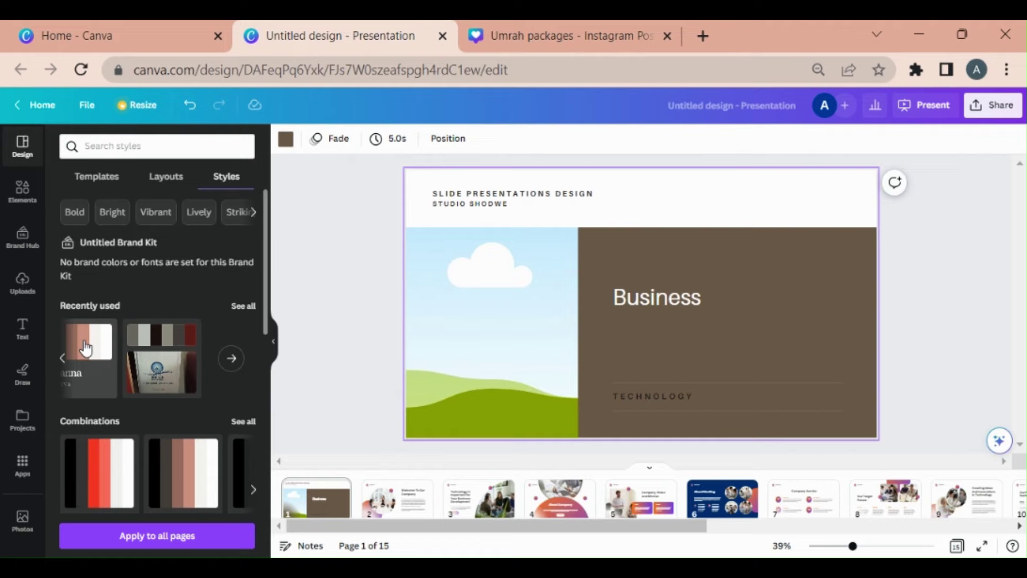
{"action": "left_click", "coordinate": [86, 347]}
{"action": "left_click", "coordinate": [177, 469]}
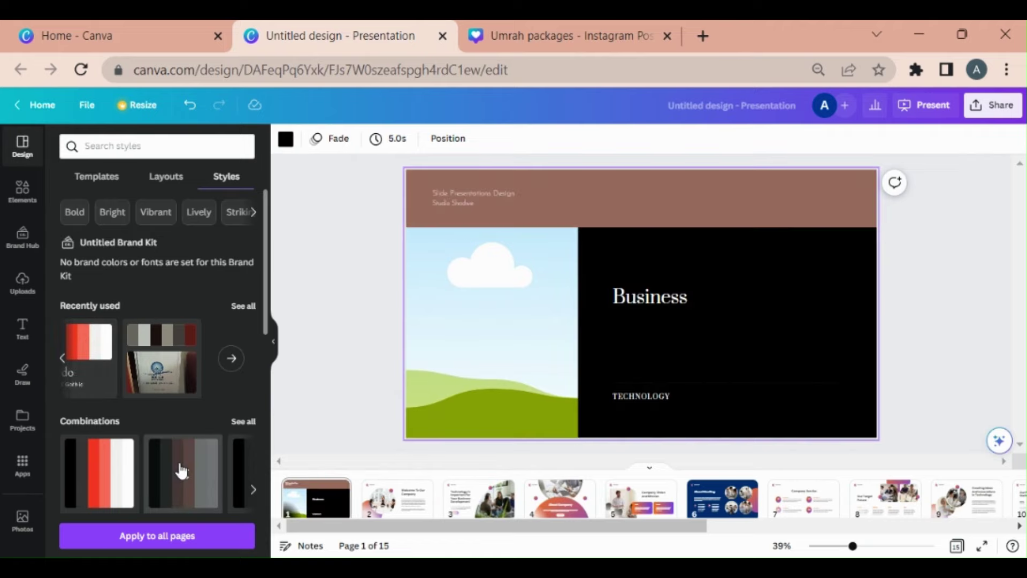
Try to apply all 10 pages of the Colorful Cute Creative Portfolio Kids Presentation template and return to the template list.
{"action": "left_click", "coordinate": [89, 179]}
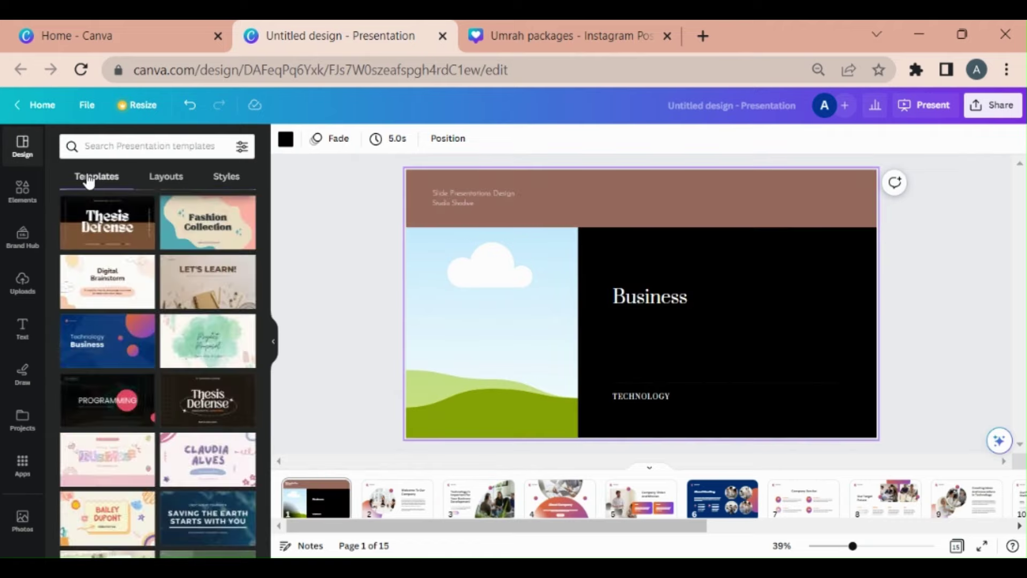
{"action": "scroll", "coordinate": [118, 321], "scroll_direction": "down", "scroll_amount": 5}
{"action": "left_click", "coordinate": [117, 232]}
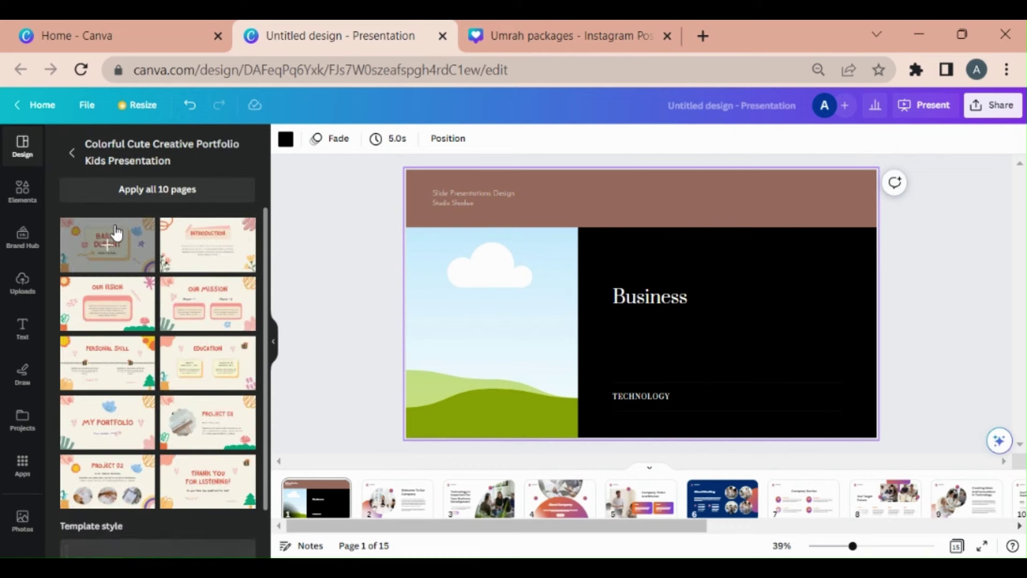
{"action": "left_click", "coordinate": [127, 192]}
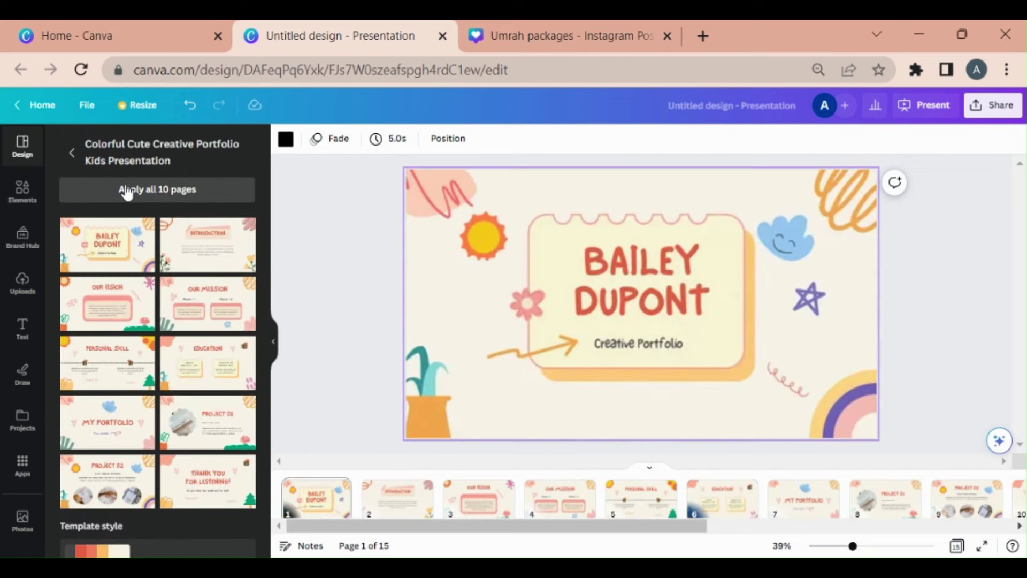
{"action": "key", "text": "ctrl+z"}
{"action": "left_click", "coordinate": [73, 153]}
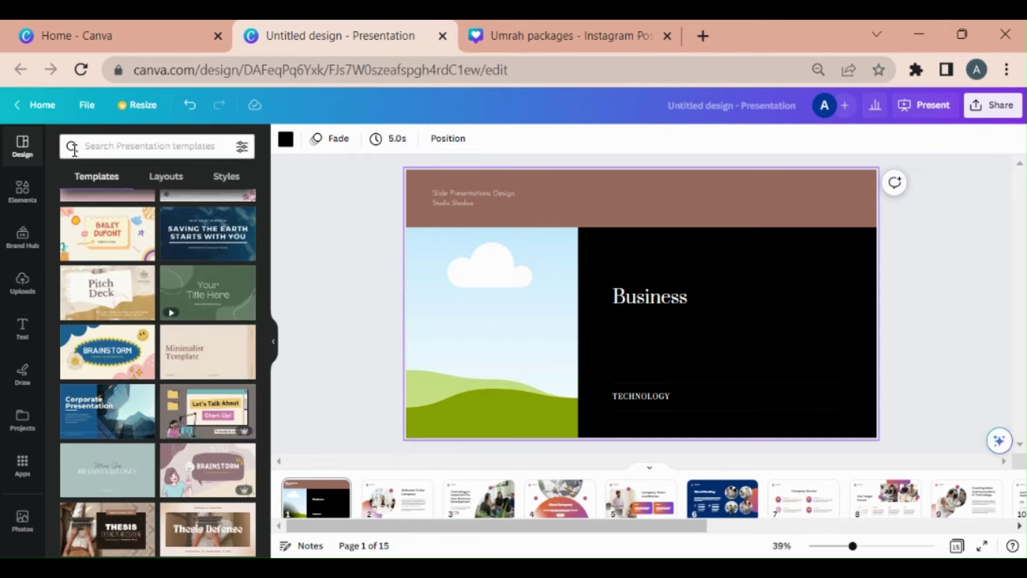
Replace all pages of the presentation with the 10-page Colorful Cute Creative Portfolio Kids Presentation template.
{"action": "left_click", "coordinate": [110, 249]}
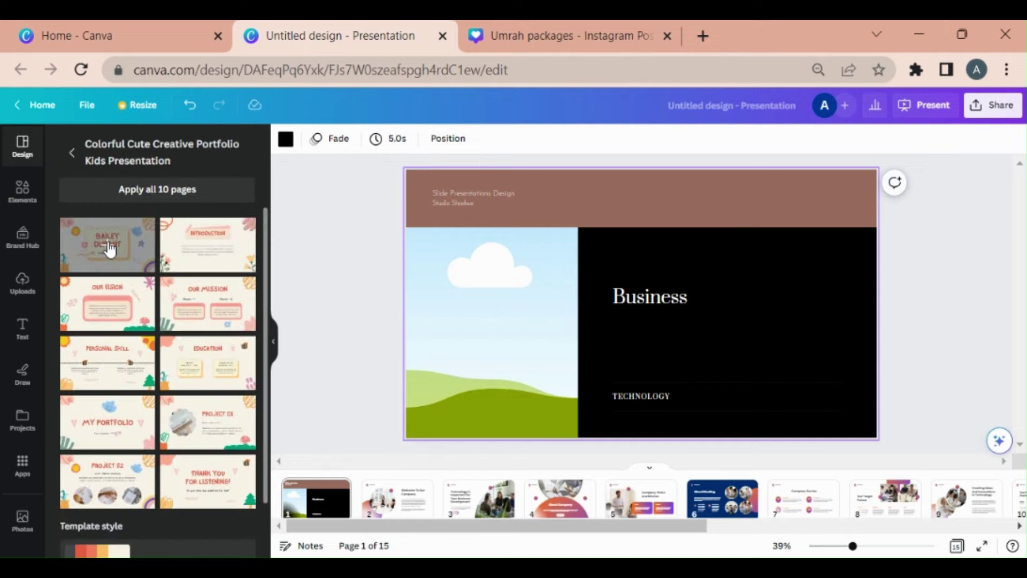
{"action": "left_click", "coordinate": [122, 191]}
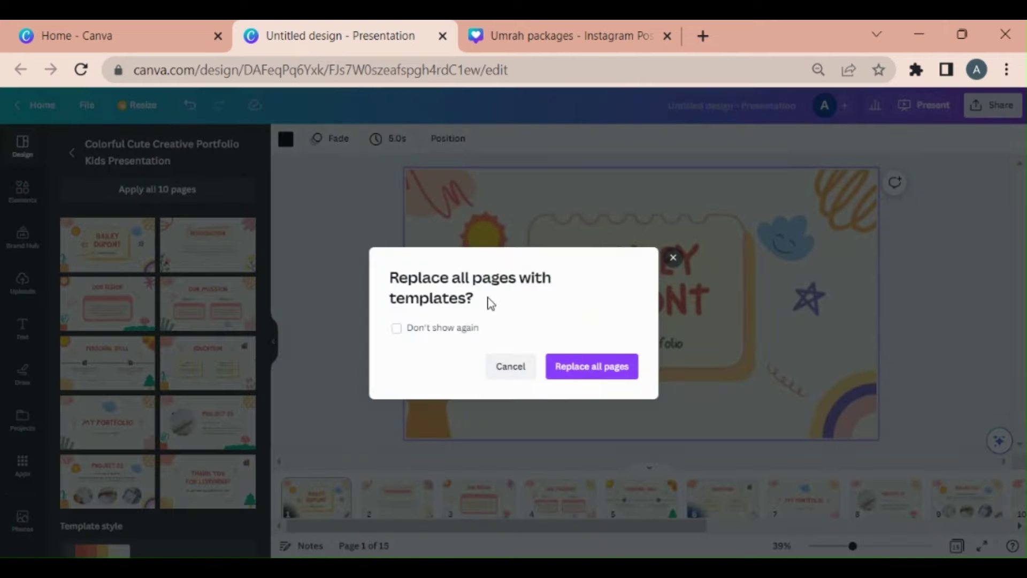
{"action": "left_click", "coordinate": [581, 368]}
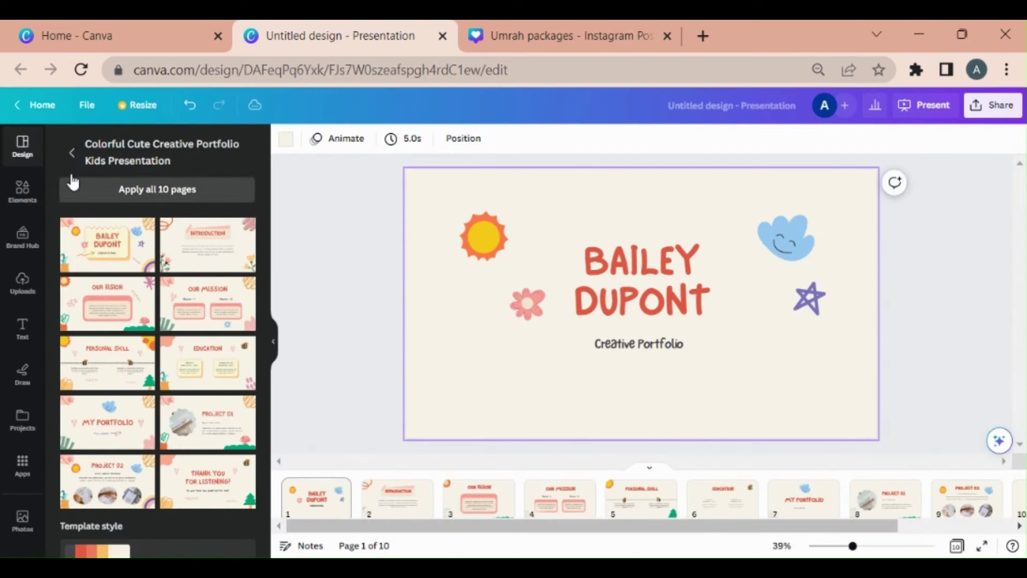
{"action": "left_click", "coordinate": [71, 153]}
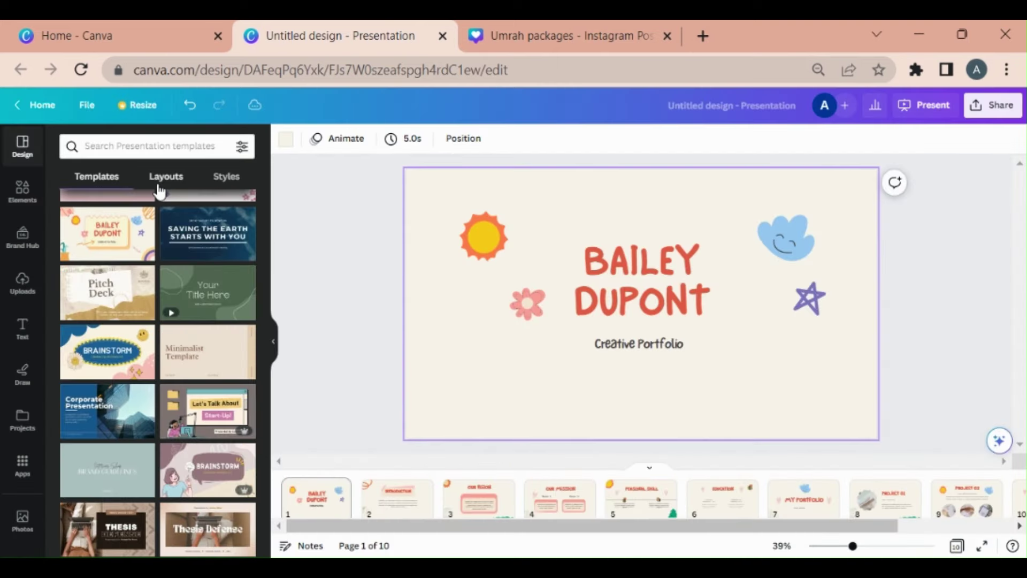
Try several suggested layouts on the cover slide, ending with the slanted landscape picture and purple corner beside the title.
{"action": "left_click", "coordinate": [166, 176]}
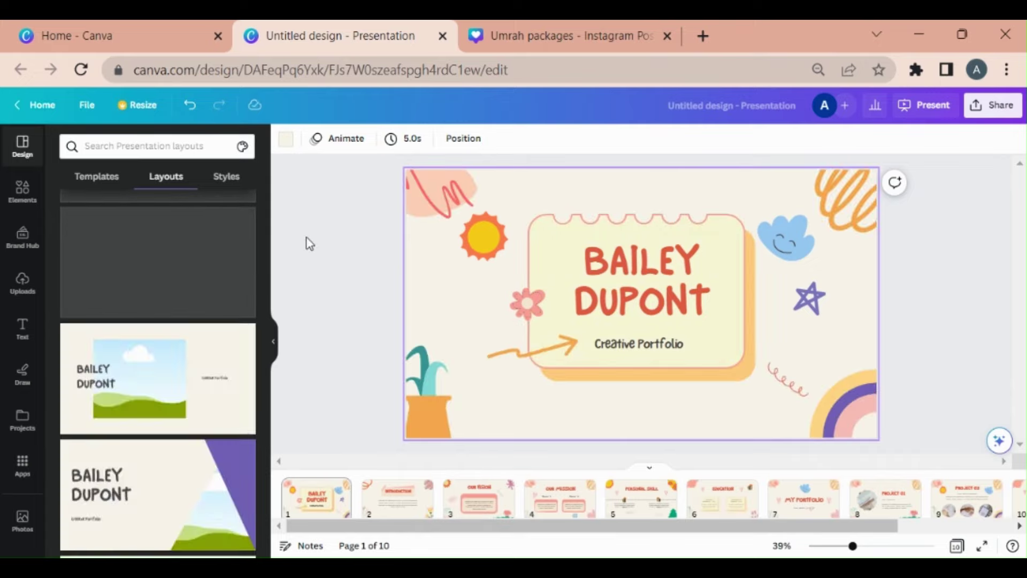
{"action": "left_click", "coordinate": [147, 281]}
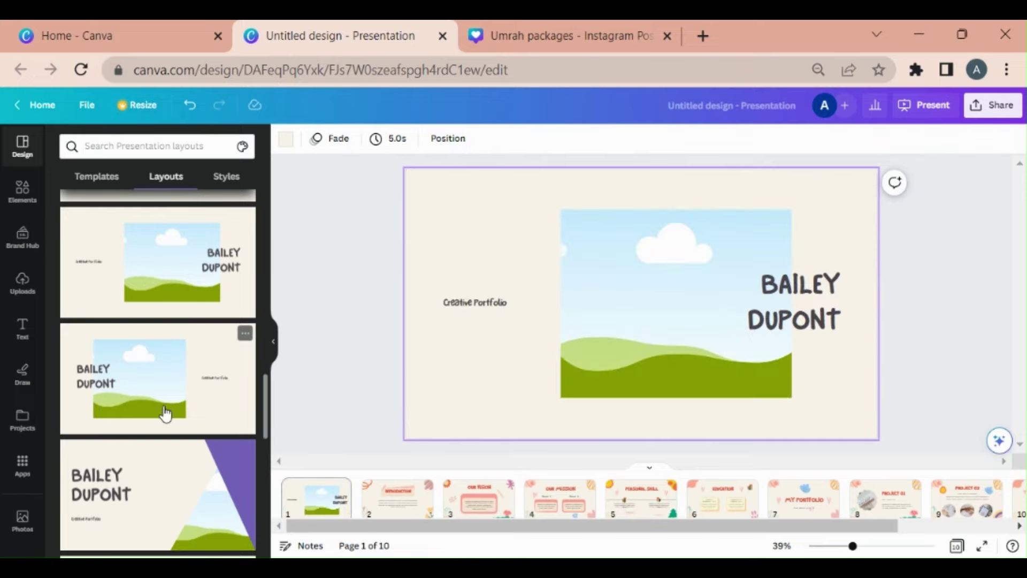
{"action": "left_click", "coordinate": [165, 412]}
{"action": "scroll", "coordinate": [167, 436], "scroll_direction": "down", "scroll_amount": 5}
{"action": "left_click", "coordinate": [167, 437]}
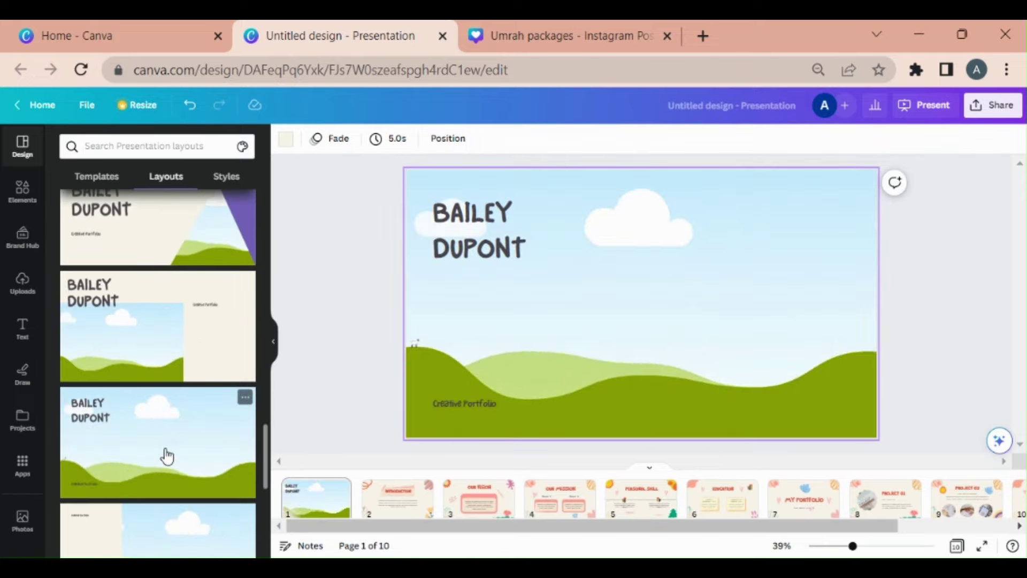
{"action": "scroll", "coordinate": [166, 454], "scroll_direction": "down", "scroll_amount": 5}
{"action": "left_click", "coordinate": [167, 456]}
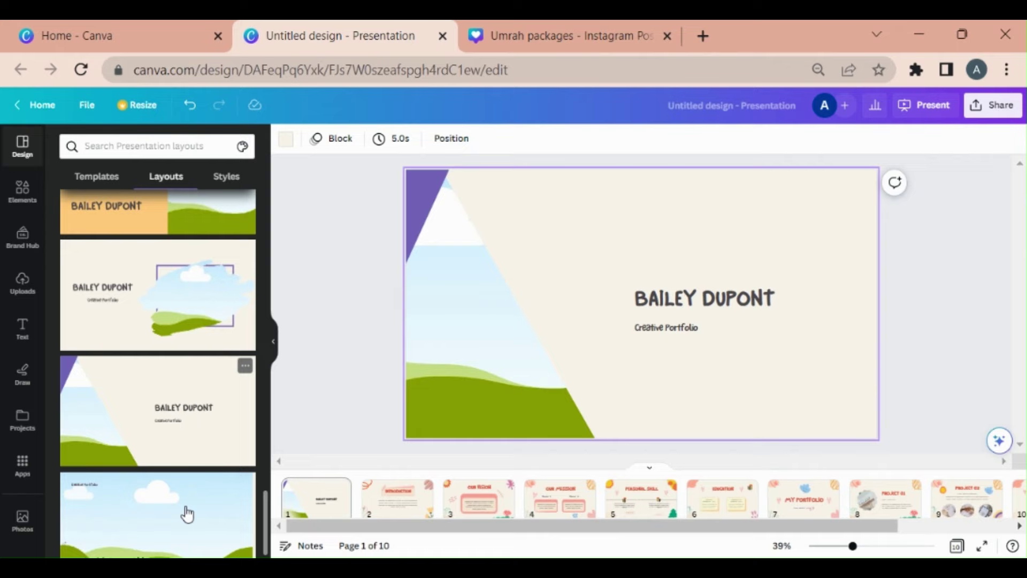
Change the Introduction slide on page 2 to the suggested layout with a large oval landscape picture beside the text.
{"action": "scroll", "coordinate": [348, 345], "scroll_direction": "down", "scroll_amount": 1}
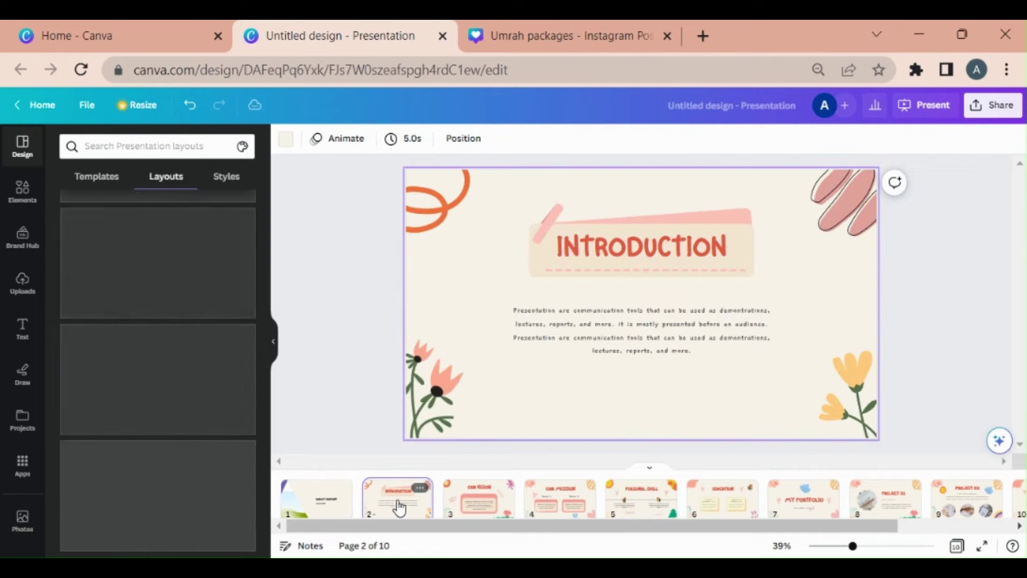
{"action": "left_click", "coordinate": [204, 351]}
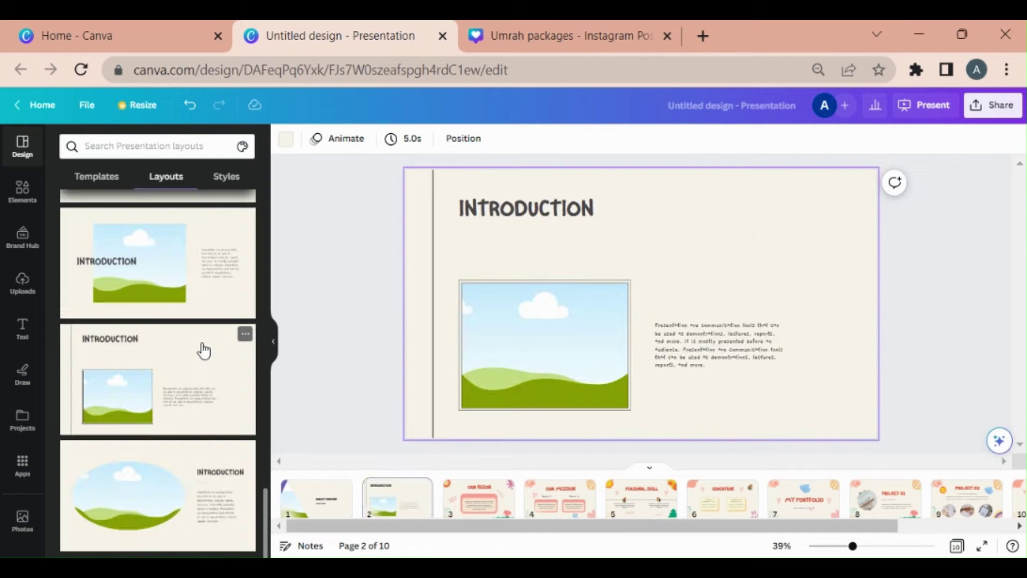
{"action": "left_click", "coordinate": [178, 453]}
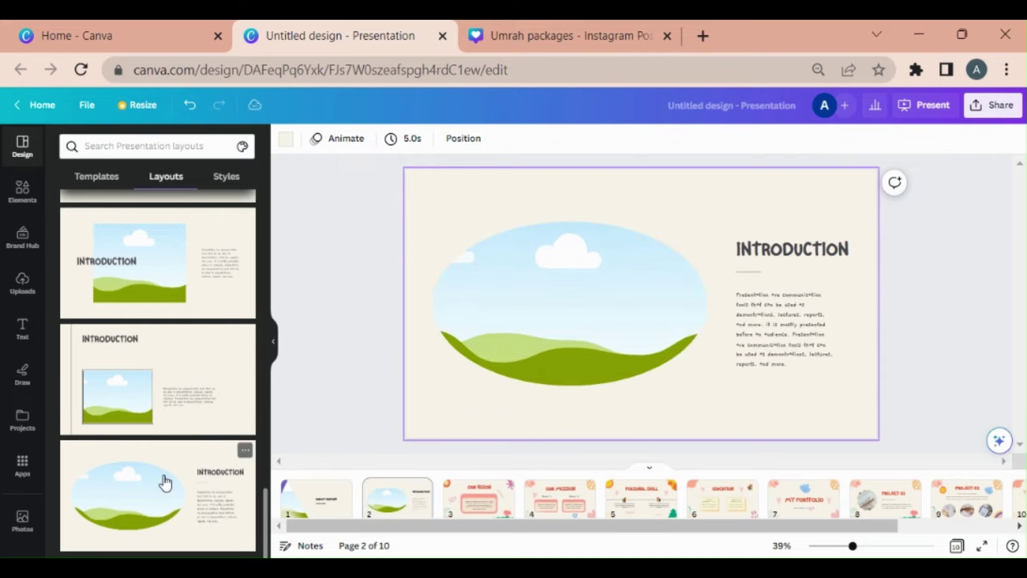
Change the Personal Skill slide on page 5 to the layout with text beside a half-page landscape picture and yellow bottom line.
{"action": "left_click", "coordinate": [643, 506]}
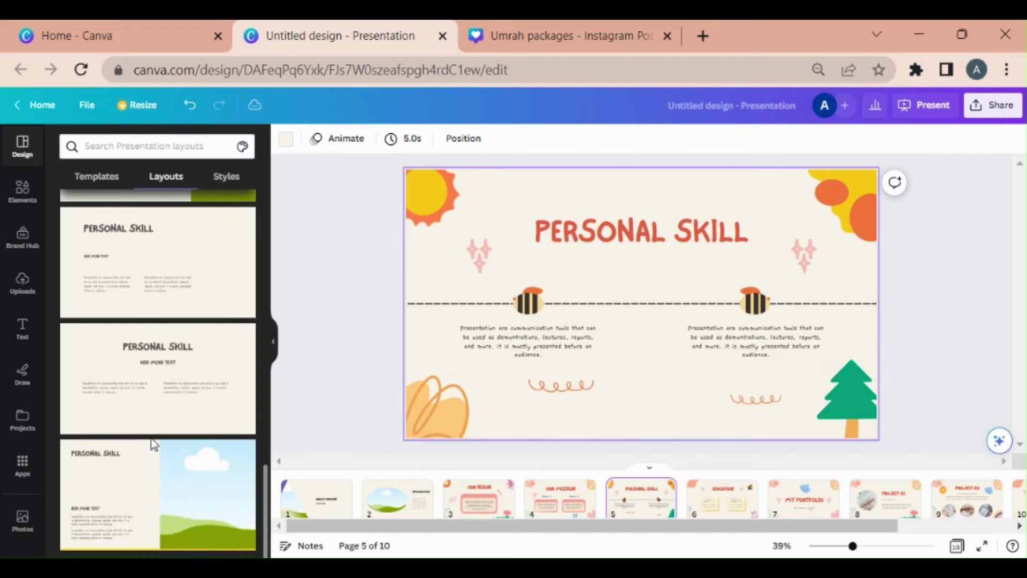
{"action": "left_click", "coordinate": [155, 408]}
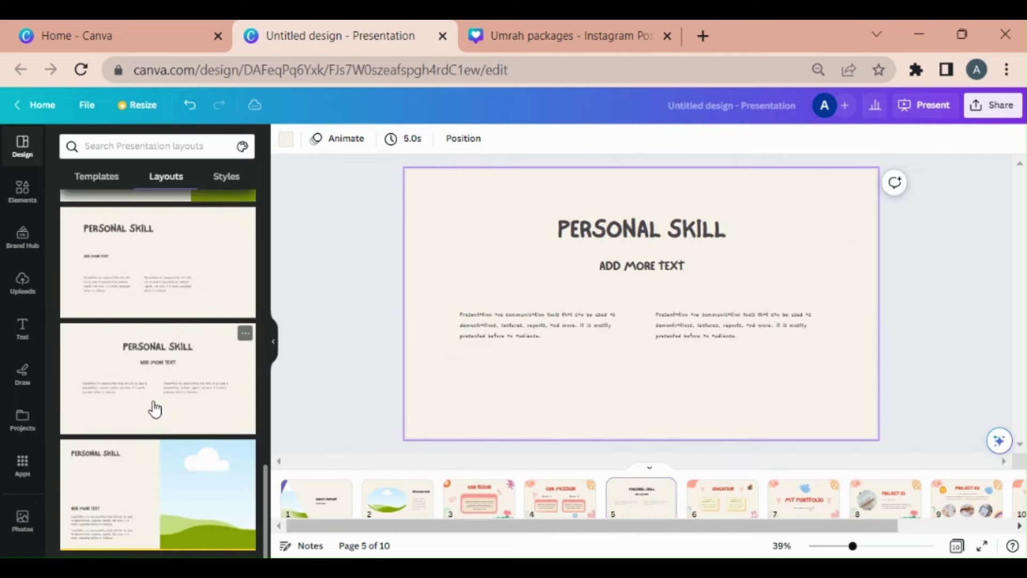
{"action": "left_click", "coordinate": [155, 490]}
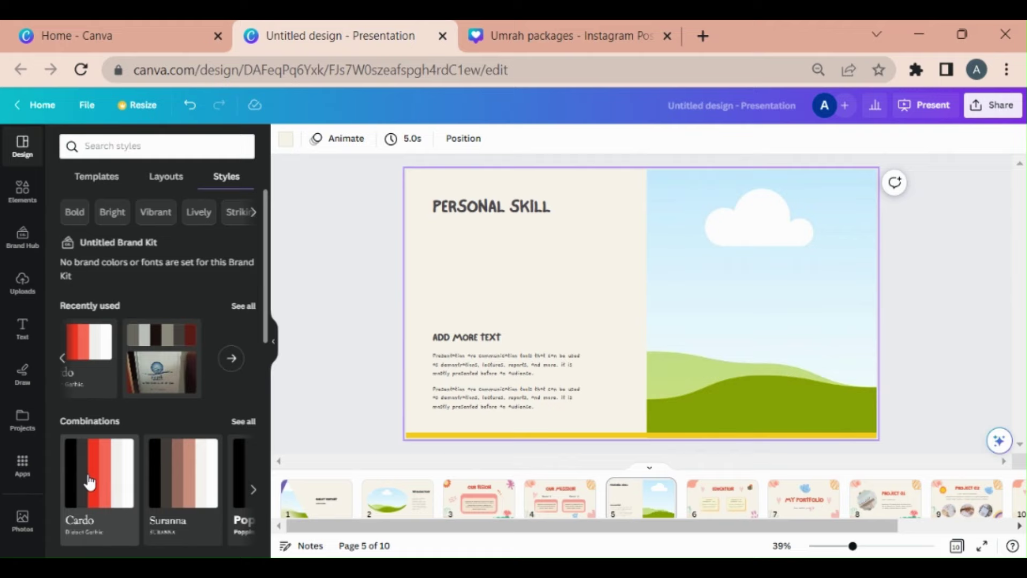
Apply the Cardo style combination to the Personal Skill slide, shuffle its colors to a red background, and apply it to all pages.
{"action": "left_click", "coordinate": [87, 482]}
{"action": "left_click", "coordinate": [117, 483]}
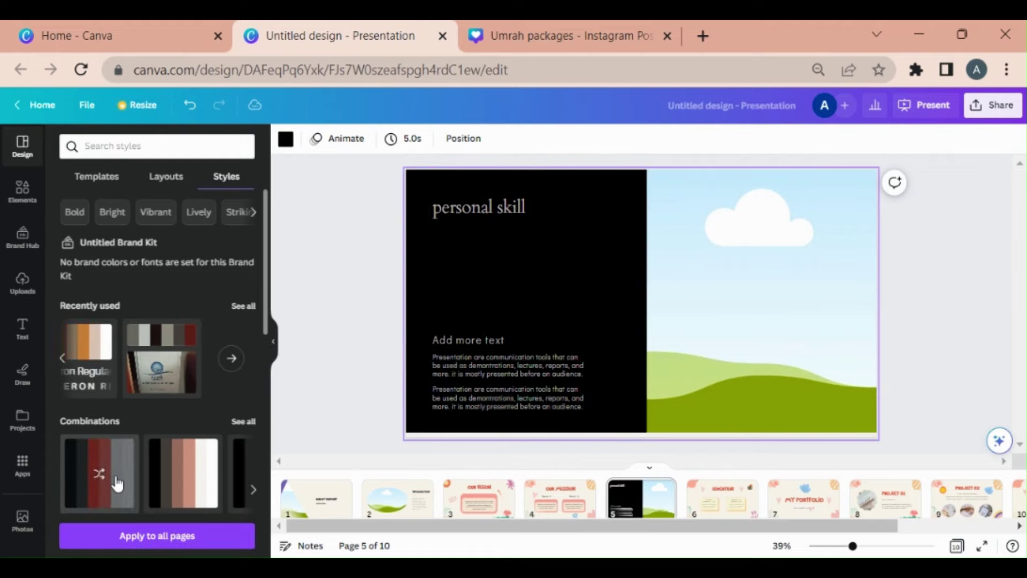
{"action": "left_click", "coordinate": [117, 483]}
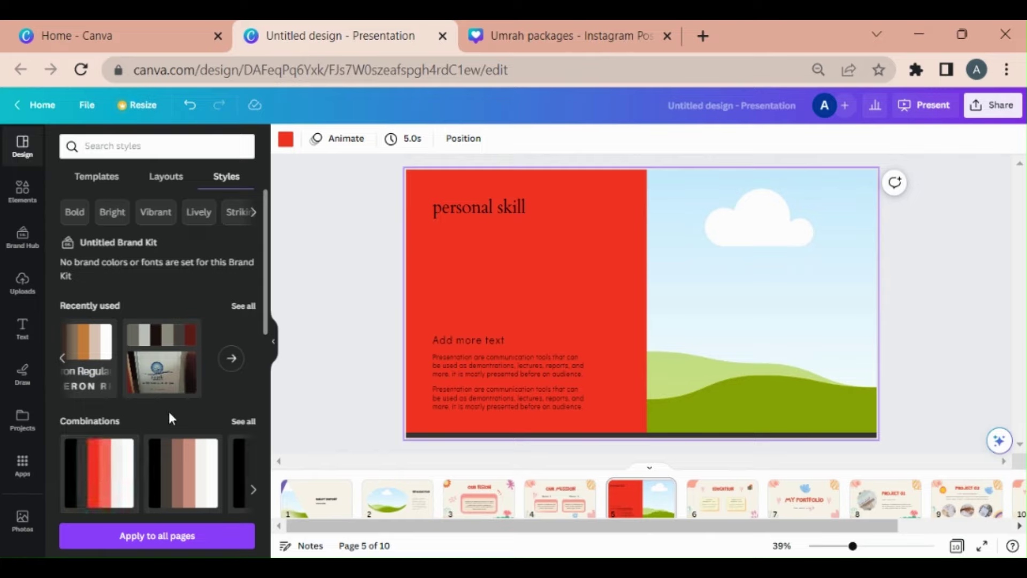
{"action": "left_click", "coordinate": [174, 541]}
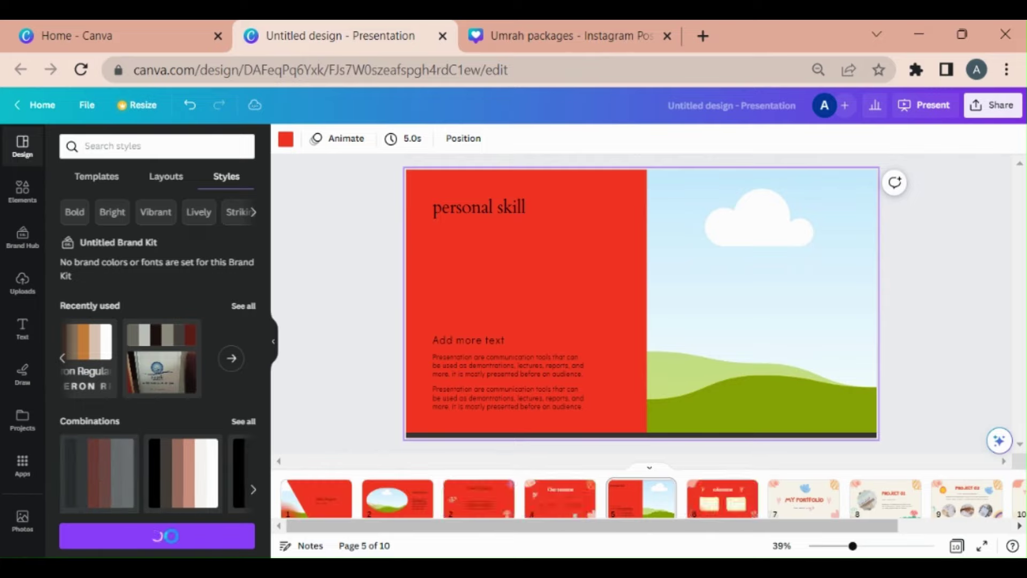
Check the new style on the following slides and start presenting the design in Autoplay mode.
{"action": "scroll", "coordinate": [759, 380], "scroll_direction": "down", "scroll_amount": 2}
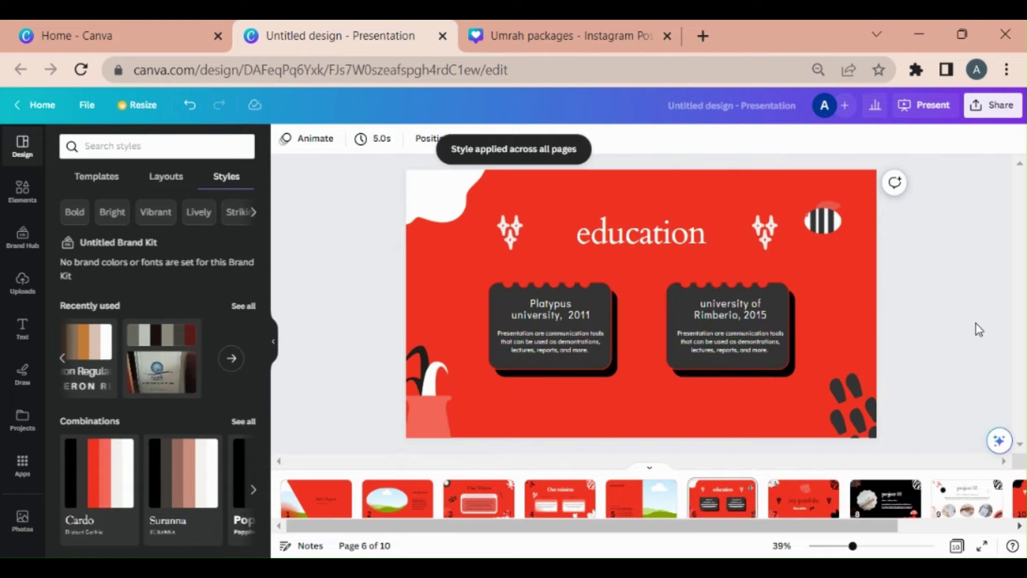
{"action": "scroll", "coordinate": [976, 323], "scroll_direction": "down", "scroll_amount": 2}
{"action": "scroll", "coordinate": [906, 356], "scroll_direction": "down", "scroll_amount": 2}
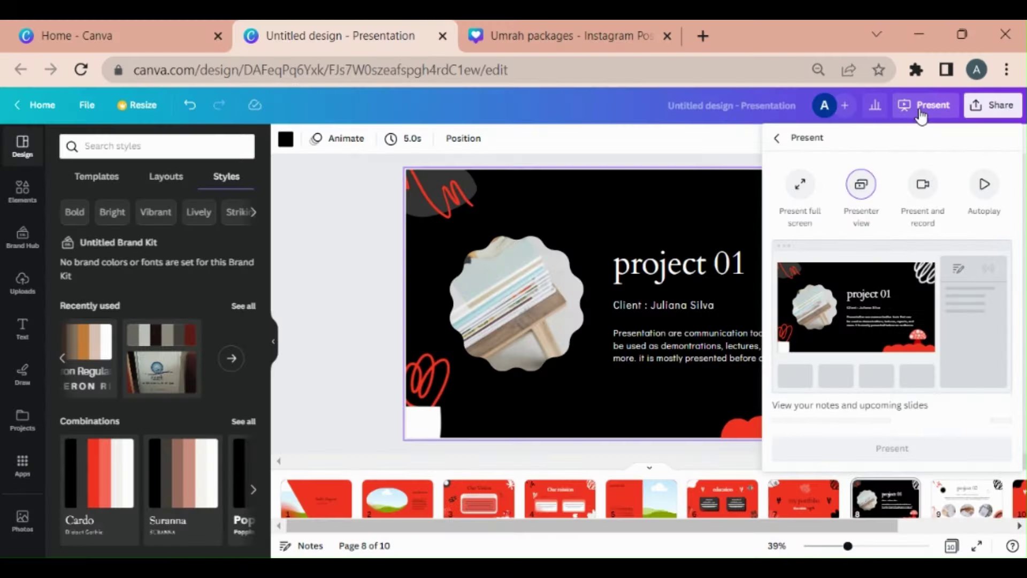
{"action": "left_click", "coordinate": [986, 188]}
{"action": "left_click", "coordinate": [892, 437]}
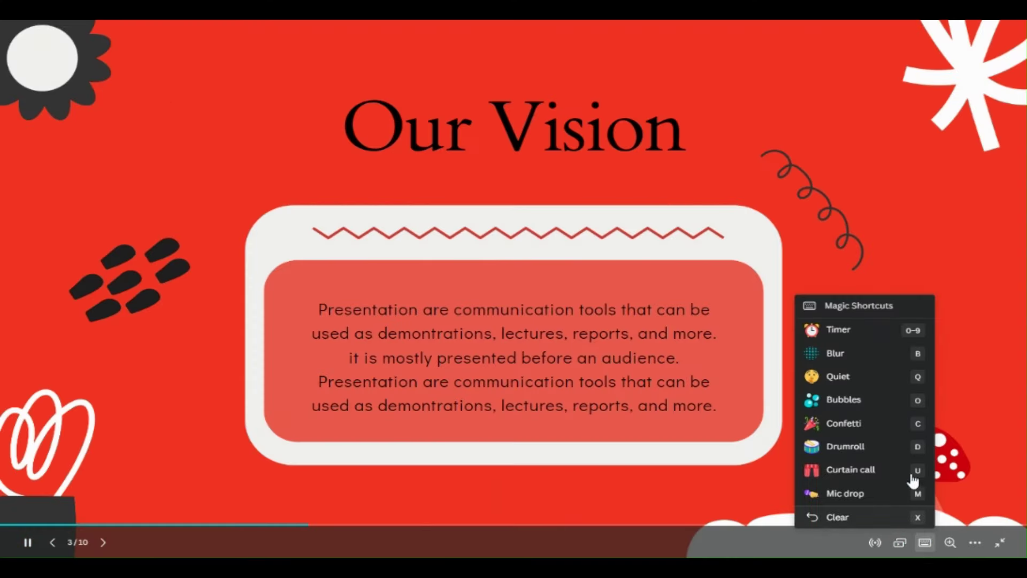
Try the Curtain call, Quiet and Blur effects on the running presentation, and switch the blur off again.
{"action": "left_click", "coordinate": [852, 477]}
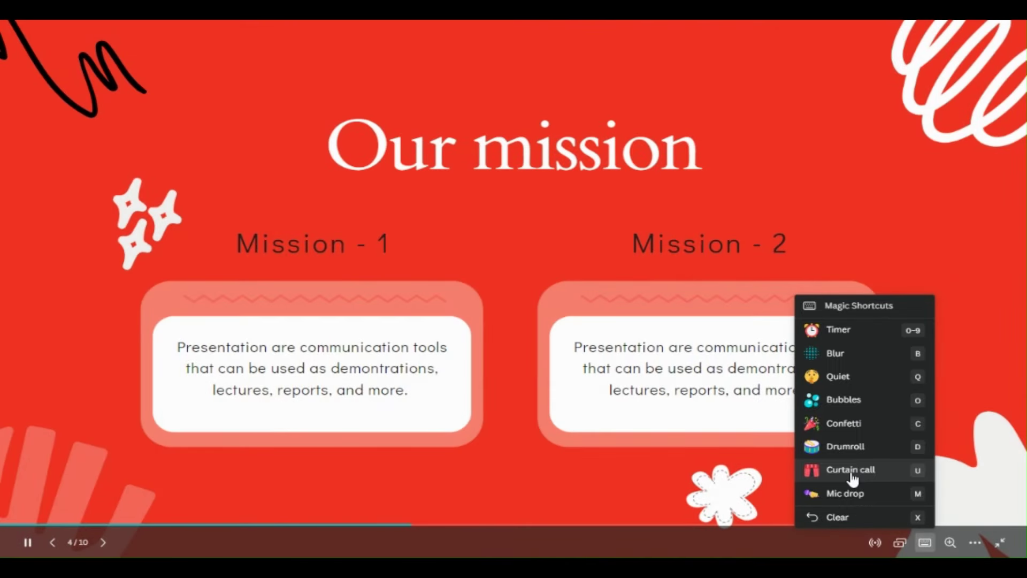
{"action": "left_click", "coordinate": [857, 379]}
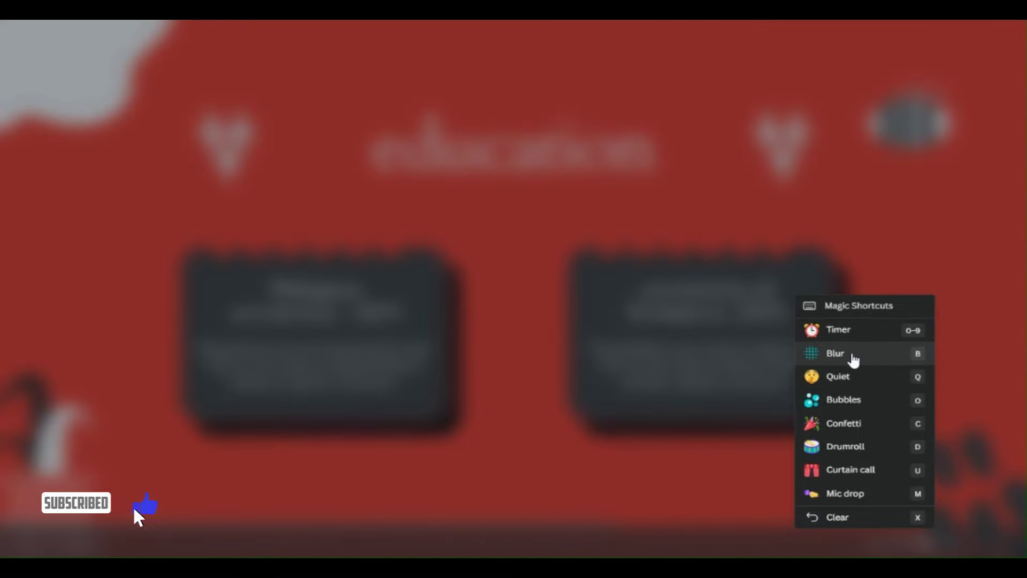
{"action": "key", "text": "b"}
Start a one-minute timer over the presentation and play the Confetti, Bubbles and Mic drop effects.
{"action": "left_click", "coordinate": [871, 331]}
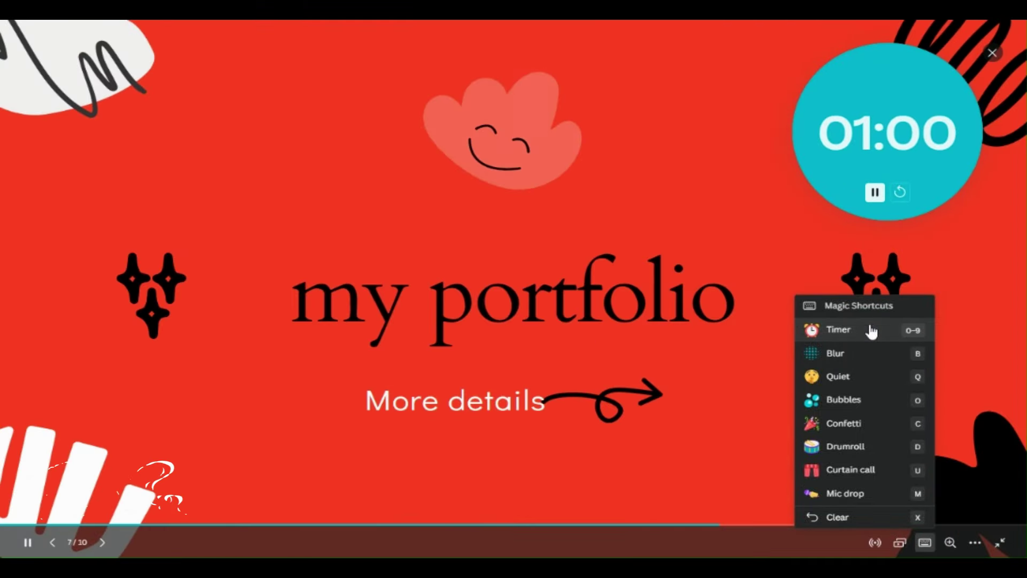
{"action": "left_click", "coordinate": [844, 423]}
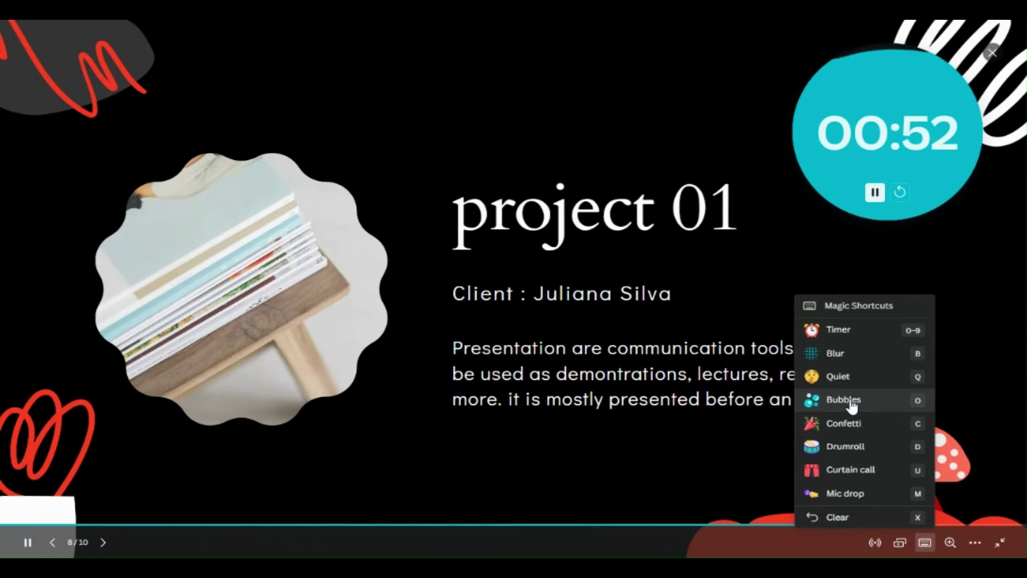
{"action": "left_click", "coordinate": [852, 406]}
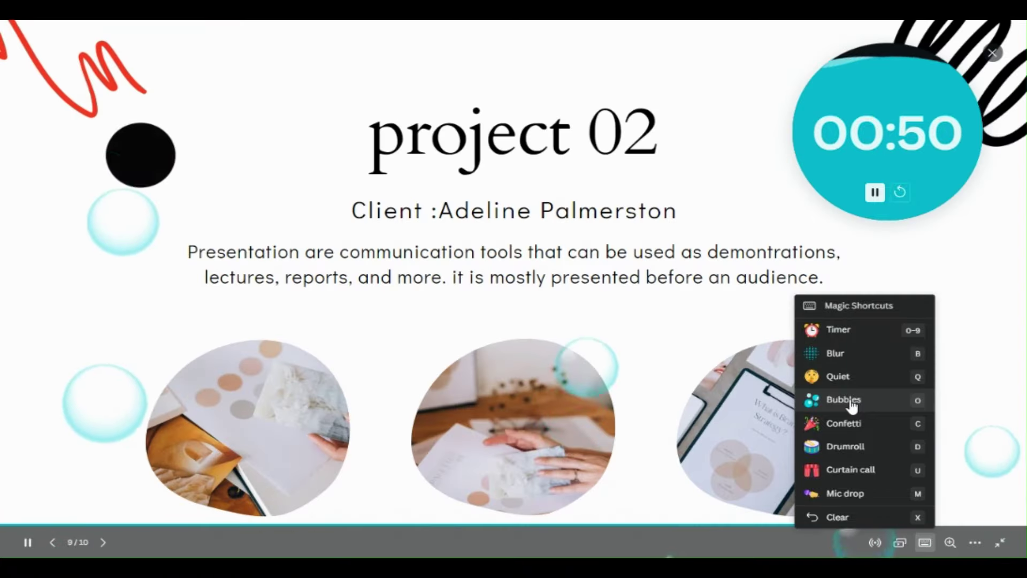
{"action": "left_click", "coordinate": [860, 495]}
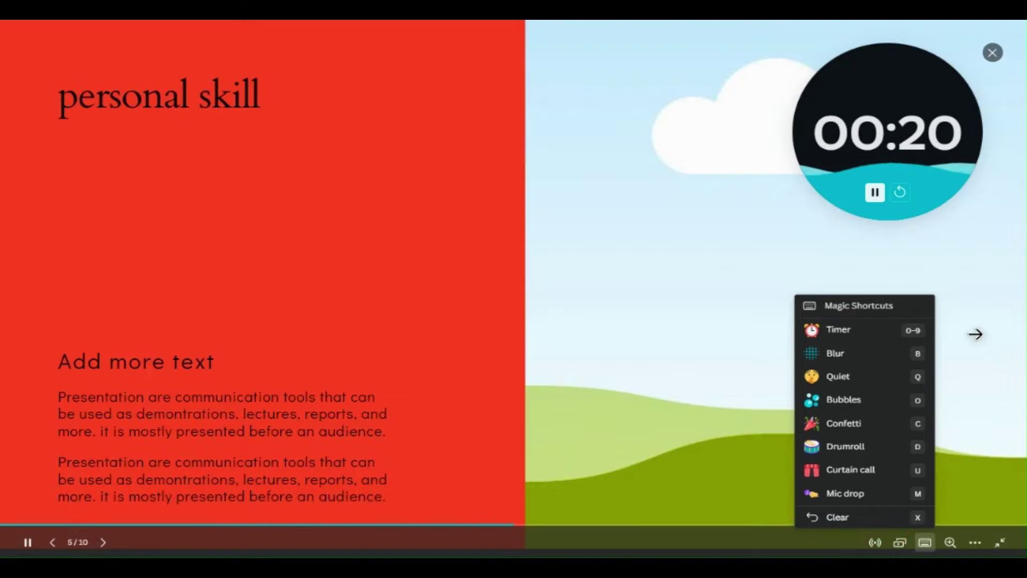
Trigger the Quiet effect with the shushing emoji over the playing slides.
{"action": "key", "text": "q"}
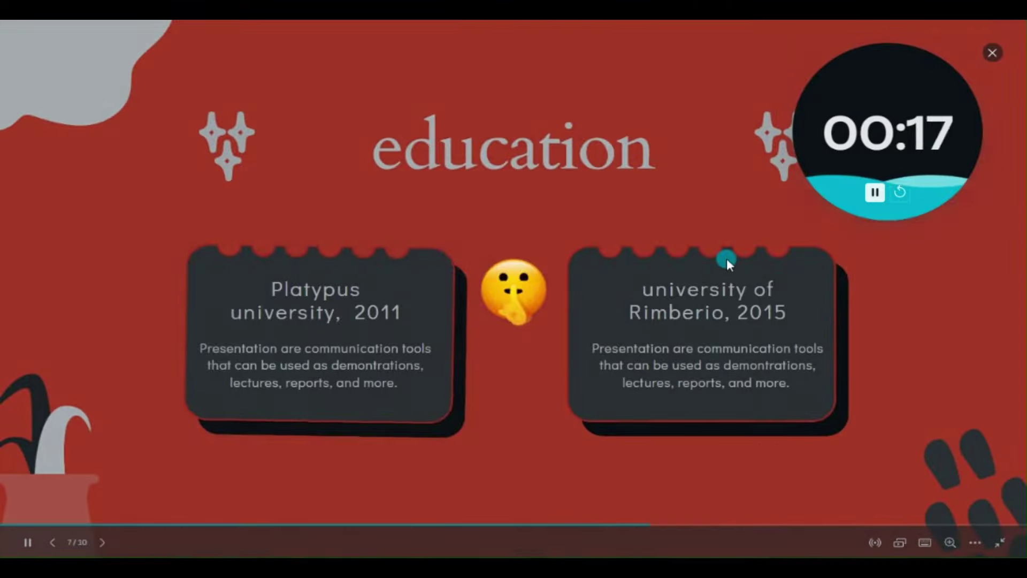
{"action": "key", "text": "q"}
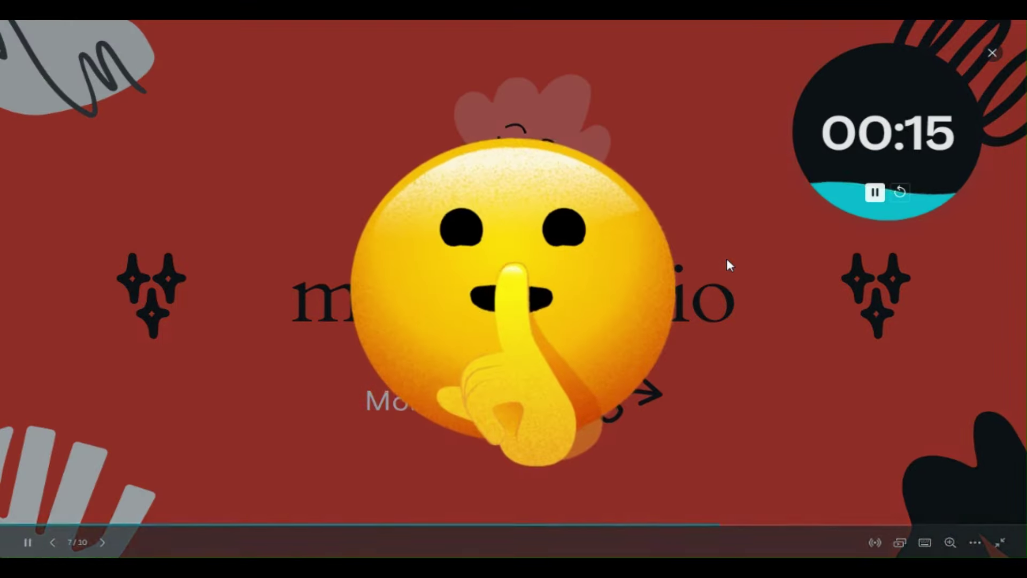